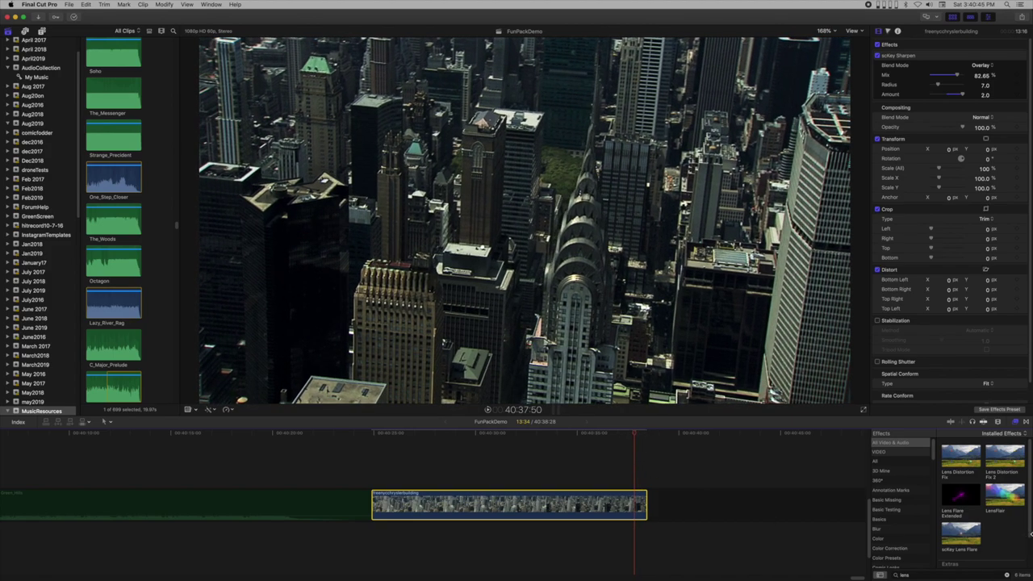
# Apply Lens Distortion Fix 2 to the aerial city clip, which already carries Sharpen.
pyautogui.moveTo(1011, 461); pyautogui.dragTo(588, 515)
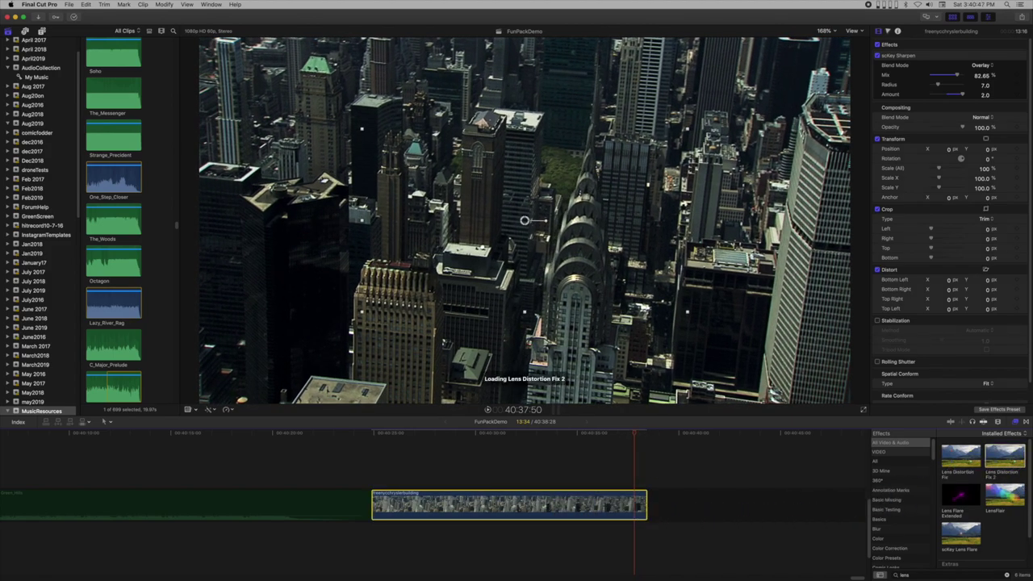
# Search the effects for 'grid' and apply the Grid effect to the city clip.
pyautogui.doubleClick(917, 576)
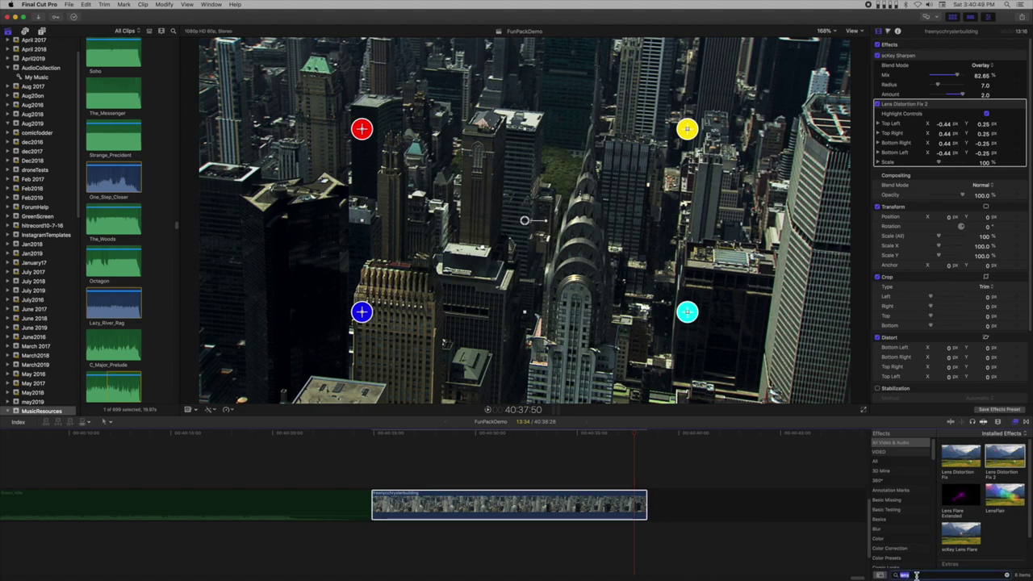
pyautogui.write('grid')
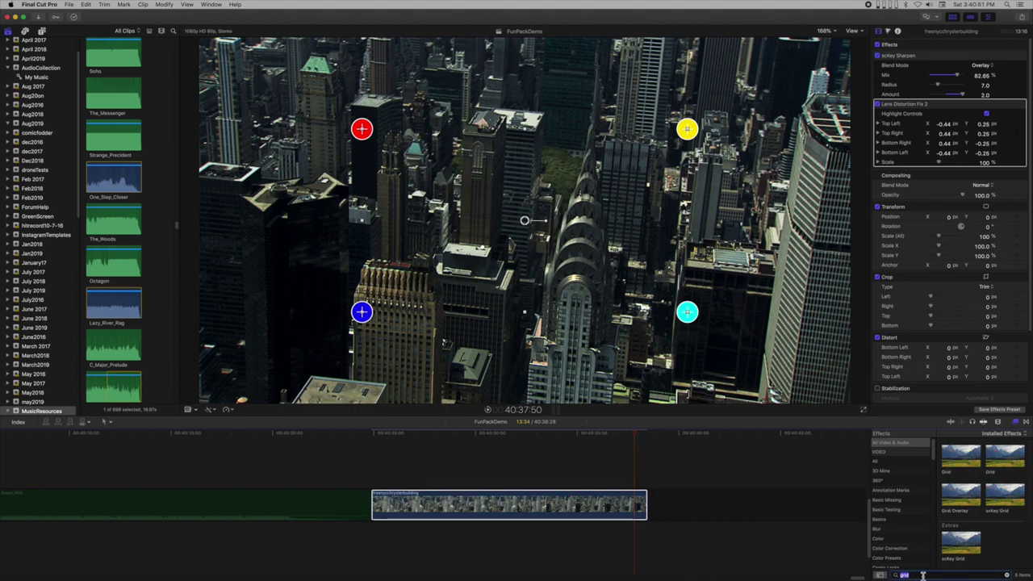
pyautogui.moveTo(963, 460); pyautogui.dragTo(562, 494)
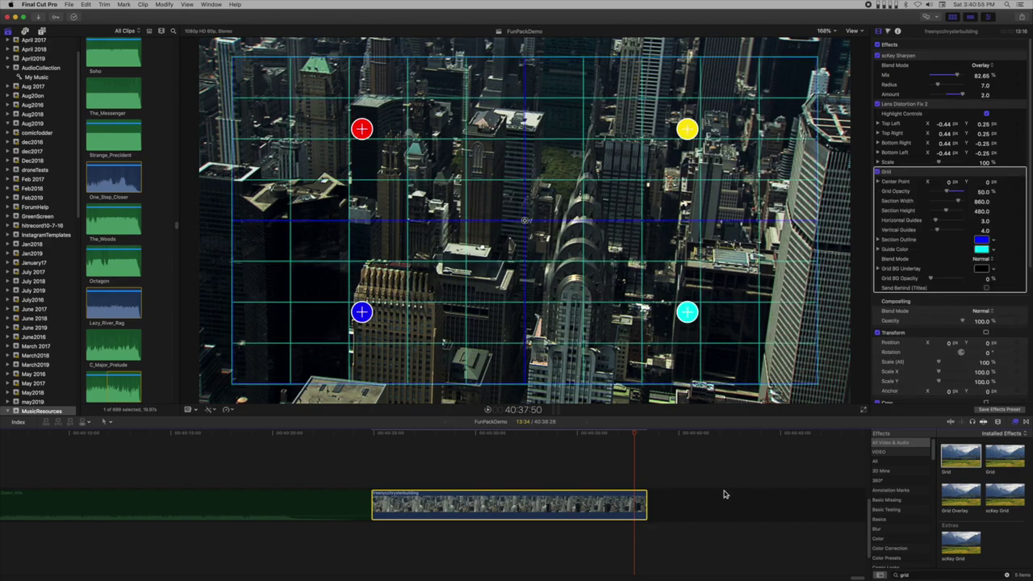
# Go to frame 40:38:12 and show the Lens Distortion Fix 2 corner handles.
pyautogui.click(569, 436)
pyautogui.moveTo(570, 435); pyautogui.dragTo(641, 441)
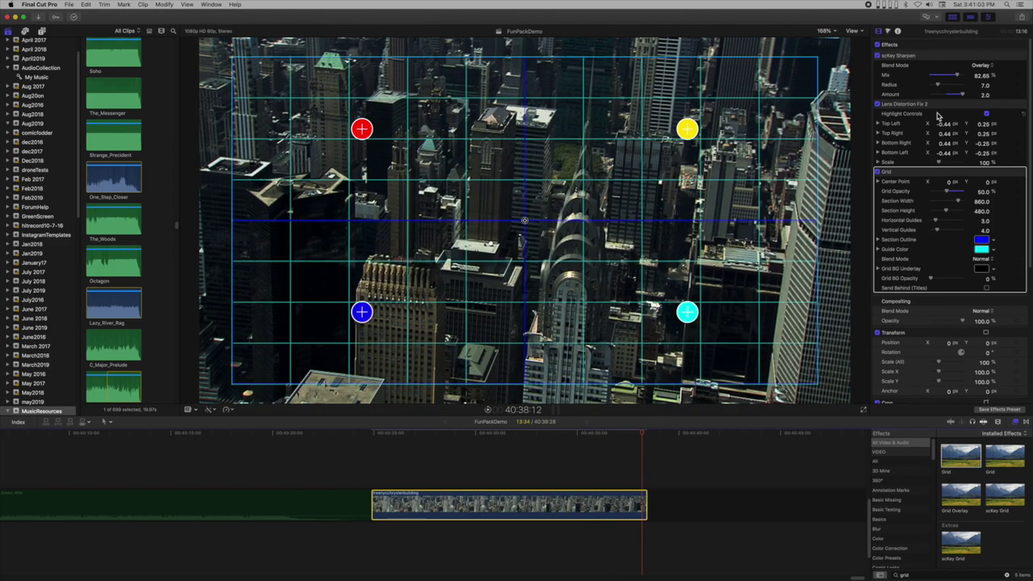
pyautogui.click(938, 116)
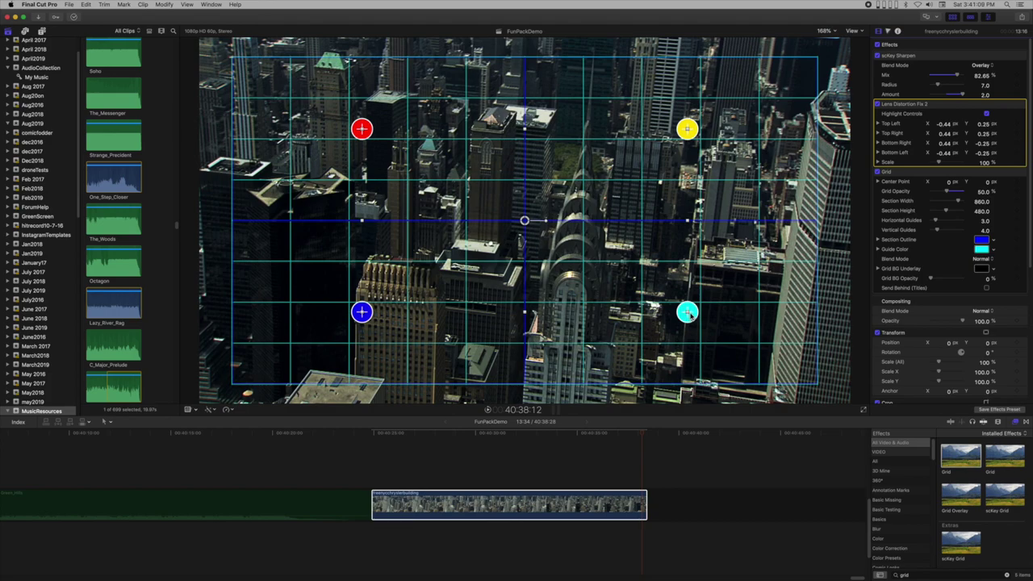
# Pull the bottom-right corner outward and nudge the top-right and bottom-left corners to straighten the buildings.
pyautogui.click(688, 313)
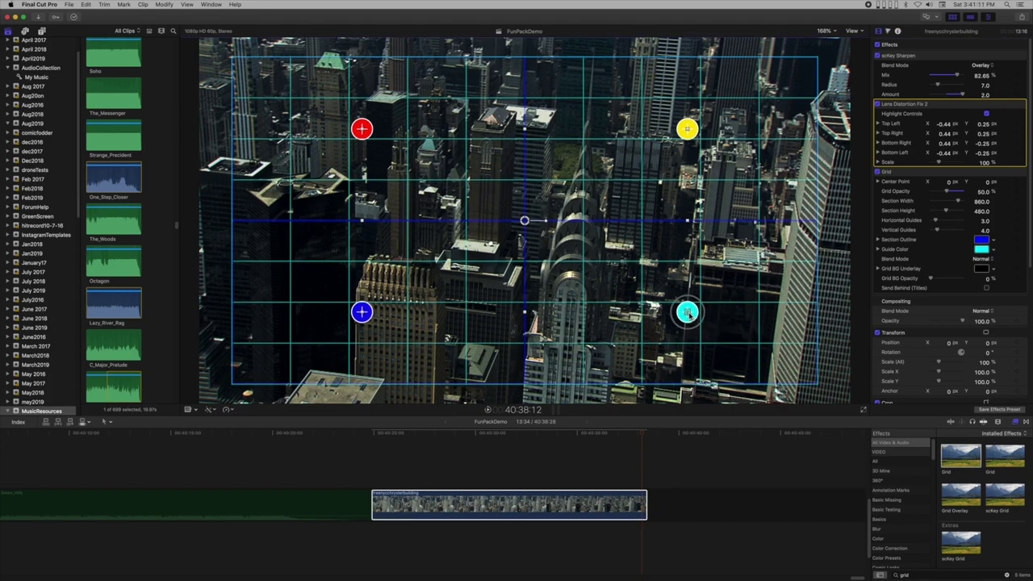
pyautogui.moveTo(688, 314); pyautogui.dragTo(750, 317)
pyautogui.moveTo(690, 133); pyautogui.dragTo(687, 132)
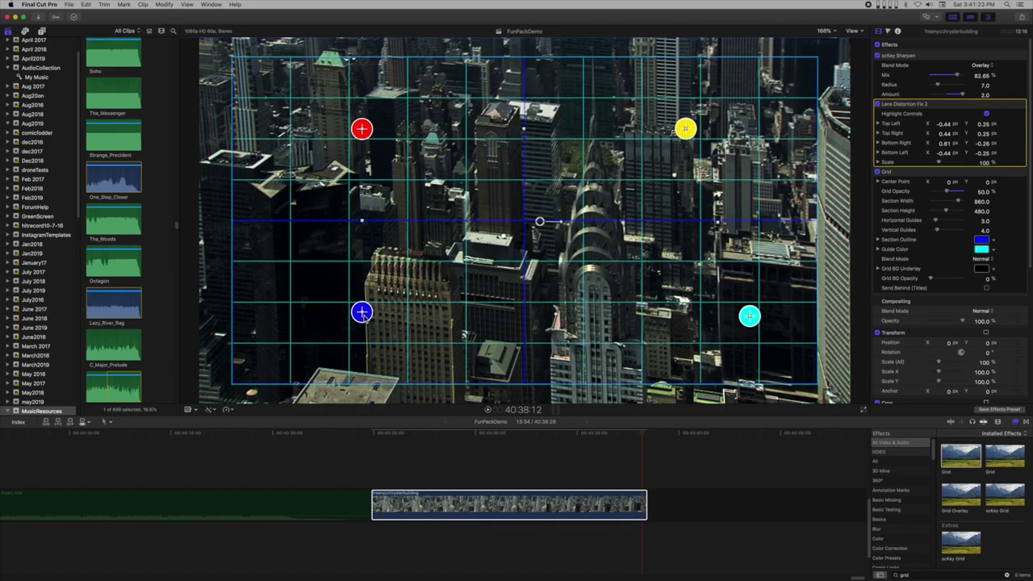
pyautogui.moveTo(362, 314); pyautogui.dragTo(349, 314)
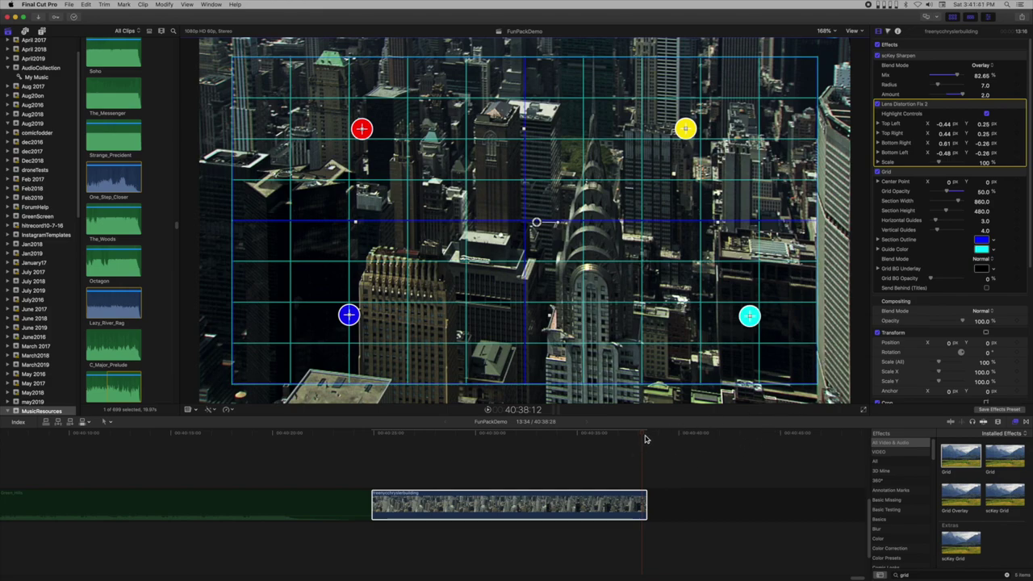
# Keyframe all four distortion corners at the clip's end frame.
pyautogui.click(1016, 123)
pyautogui.click(1016, 133)
pyautogui.click(1016, 143)
pyautogui.click(1016, 152)
# Keyframe all four corners at the clip start and push the top-right corner out to 0.46/0.25.
pyautogui.moveTo(643, 438); pyautogui.dragTo(373, 455)
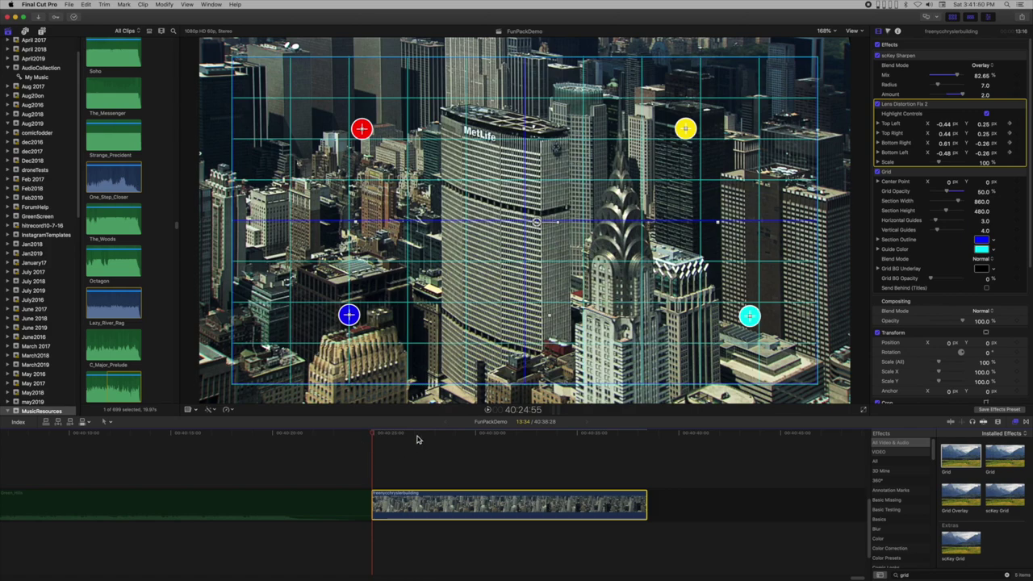
pyautogui.click(1017, 124)
pyautogui.click(1017, 133)
pyautogui.click(1017, 143)
pyautogui.click(1017, 152)
pyautogui.moveTo(685, 129); pyautogui.dragTo(694, 127)
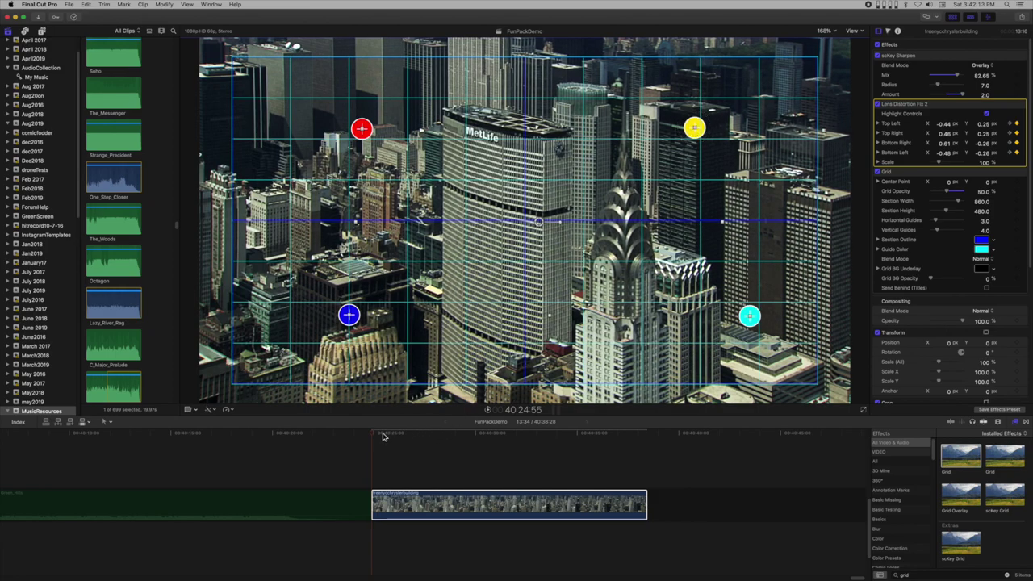
# Add keyframes for all four distortion corners at a frame in the middle of the clip.
pyautogui.moveTo(373, 436); pyautogui.dragTo(515, 438)
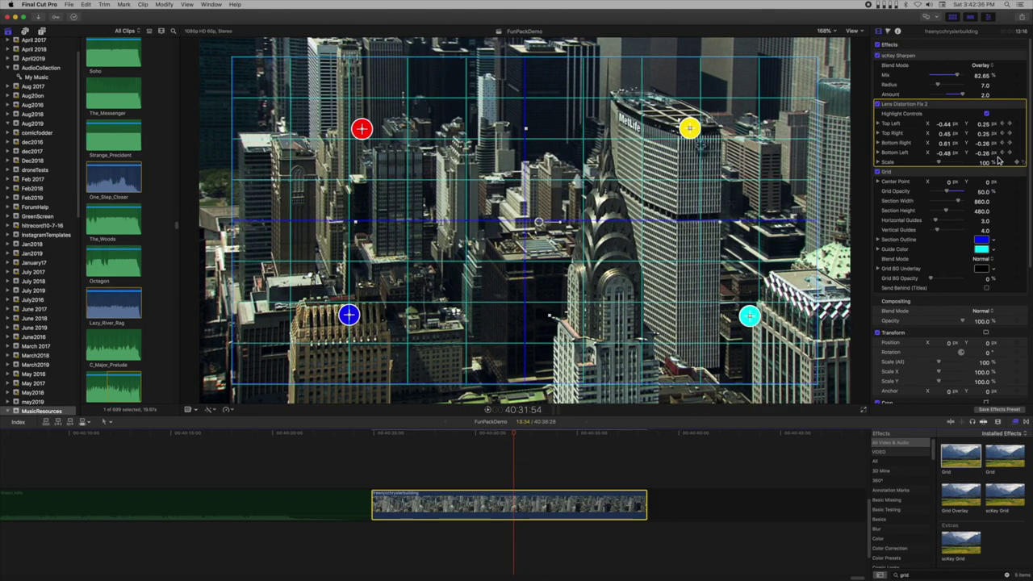
pyautogui.click(1017, 133)
pyautogui.click(1019, 123)
pyautogui.click(1017, 143)
pyautogui.click(1017, 152)
# Keyframe all four corners at an earlier mid-clip frame and pull bottom-right out to 0.67/−0.27.
pyautogui.moveTo(515, 439); pyautogui.dragTo(454, 438)
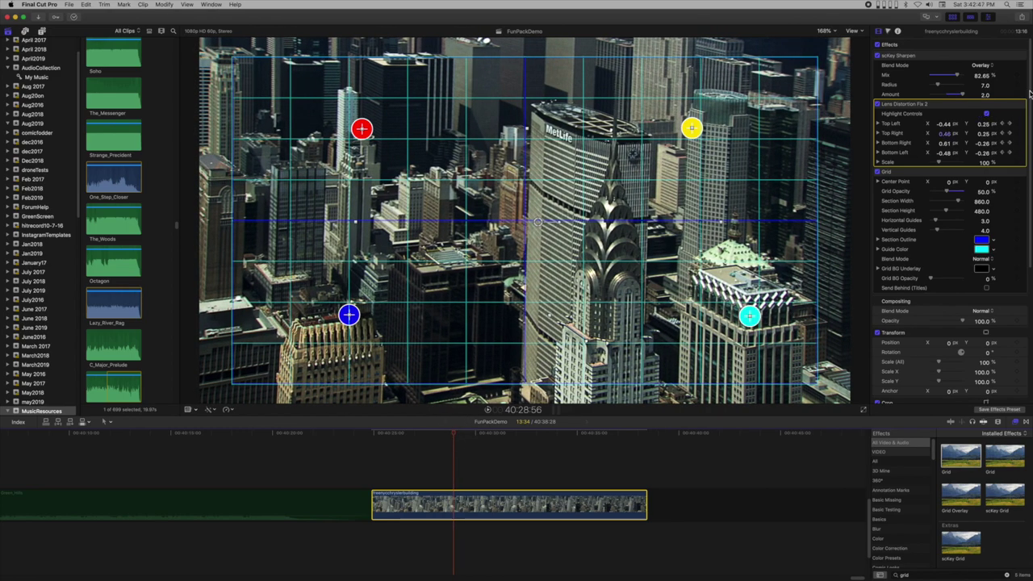
pyautogui.click(1017, 123)
pyautogui.click(1017, 134)
pyautogui.click(1017, 143)
pyautogui.click(1017, 153)
pyautogui.moveTo(750, 317); pyautogui.dragTo(771, 325)
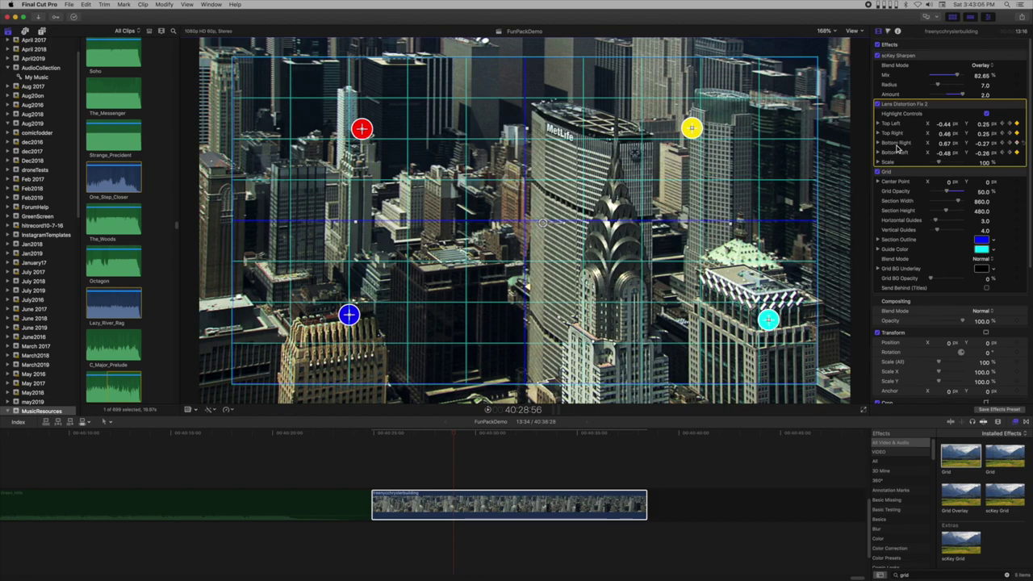
# Raise the Grid vertical guides to about 11, nudge bottom-right right, and set top-left to −0.46/0.37.
pyautogui.moveTo(941, 233); pyautogui.dragTo(950, 233)
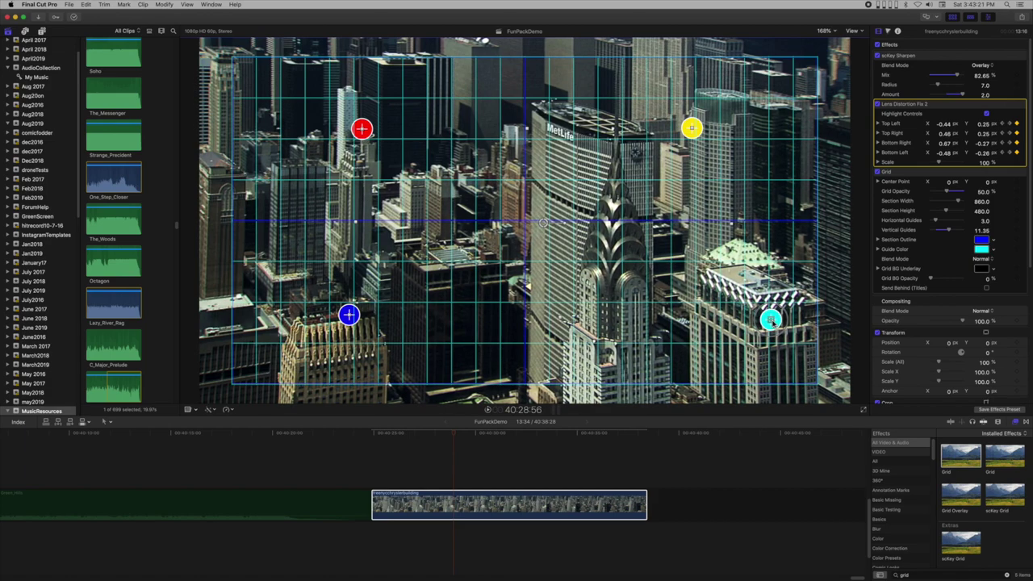
pyautogui.moveTo(772, 323); pyautogui.dragTo(777, 324)
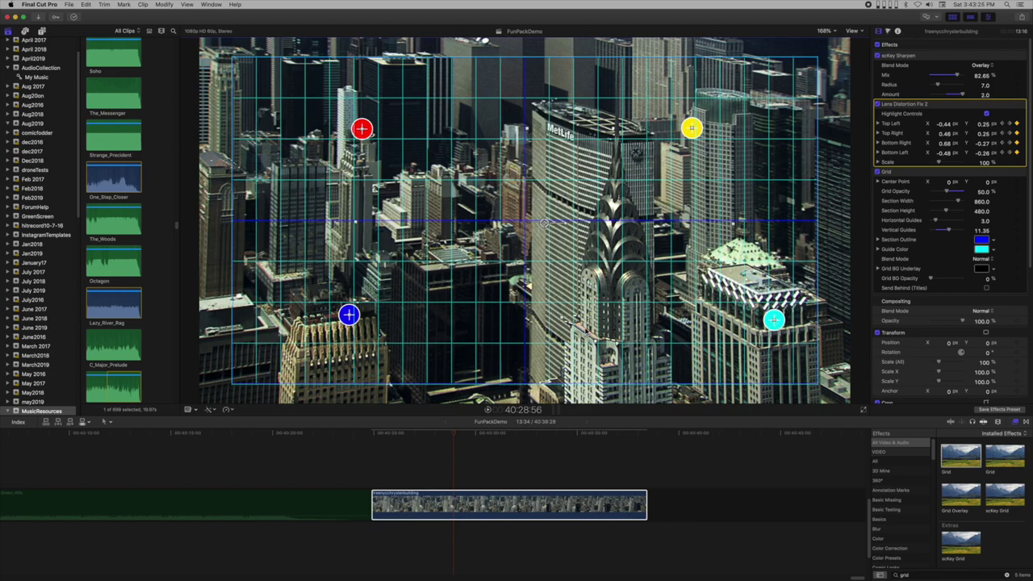
pyautogui.moveTo(363, 131); pyautogui.dragTo(357, 124)
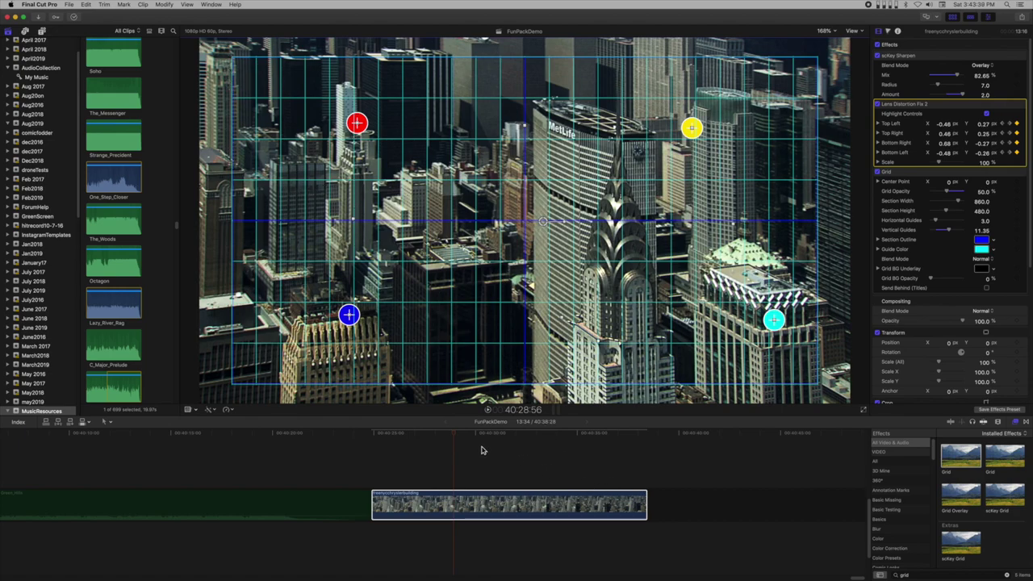
# At a later frame near 40:32:54, set top-right to 0.43/0.27 and bottom-right to 0.64/−0.26.
pyautogui.moveTo(456, 439); pyautogui.dragTo(573, 443)
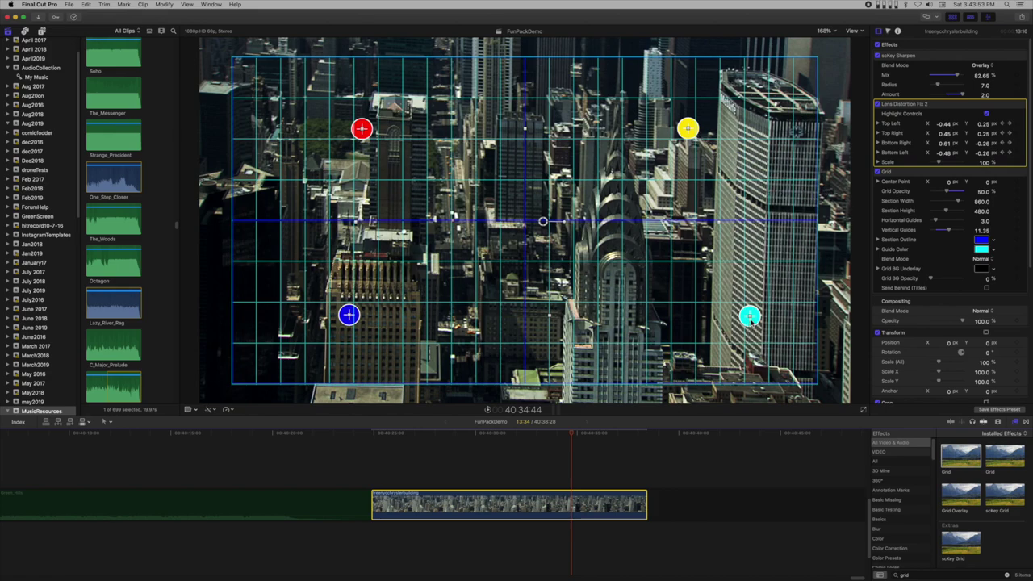
pyautogui.moveTo(749, 317); pyautogui.dragTo(754, 317)
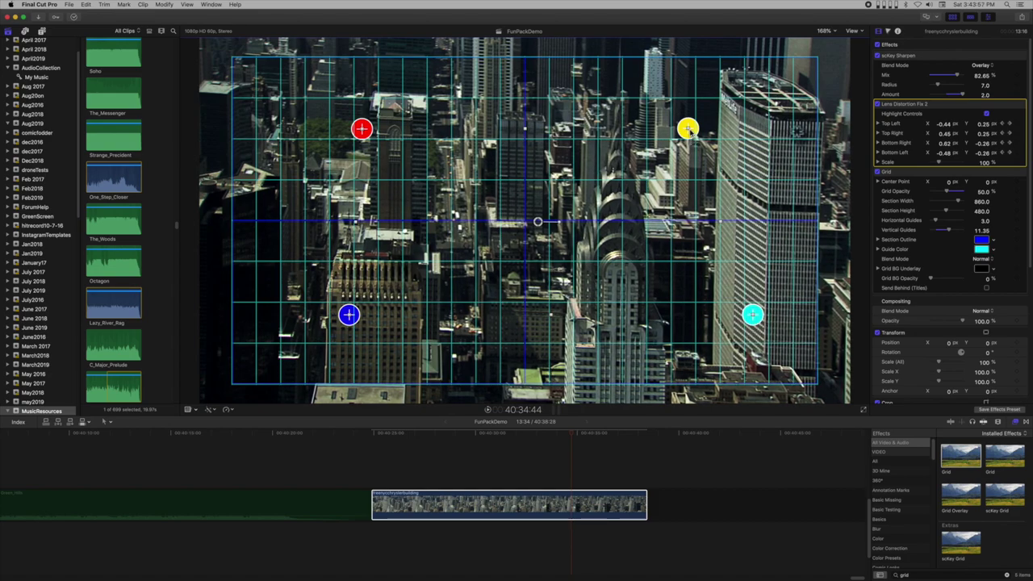
pyautogui.moveTo(690, 131); pyautogui.dragTo(685, 126)
pyautogui.moveTo(754, 317); pyautogui.dragTo(759, 318)
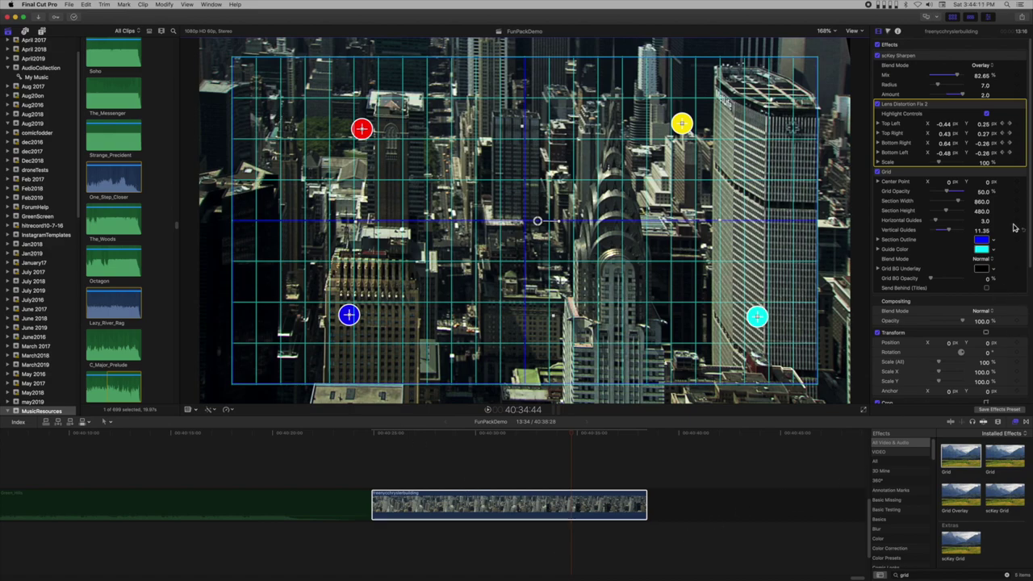
# Play the aerial clip from its start, then switch off the Grid effect and Highlight Controls.
pyautogui.click(602, 507)
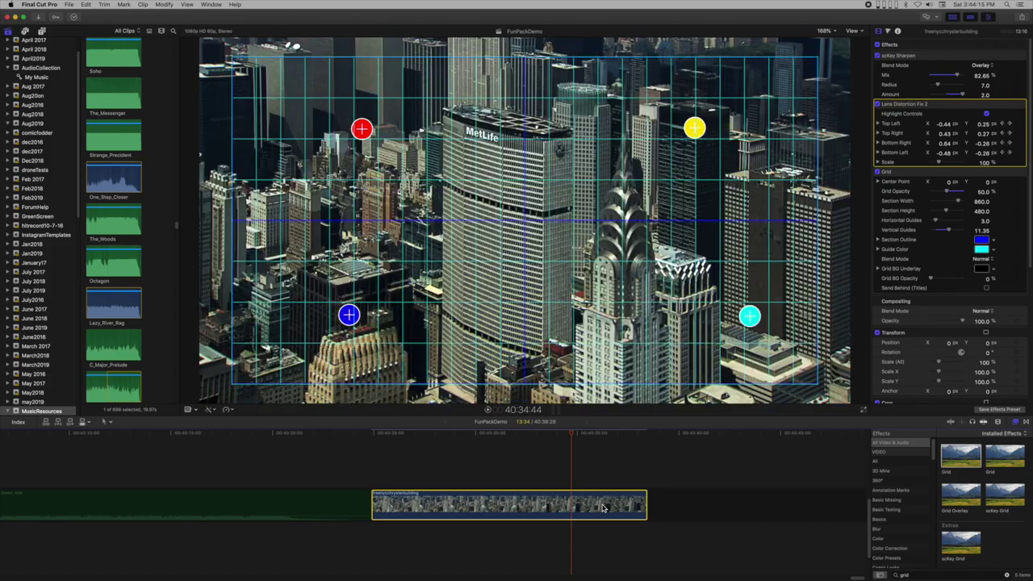
pyautogui.press('/')
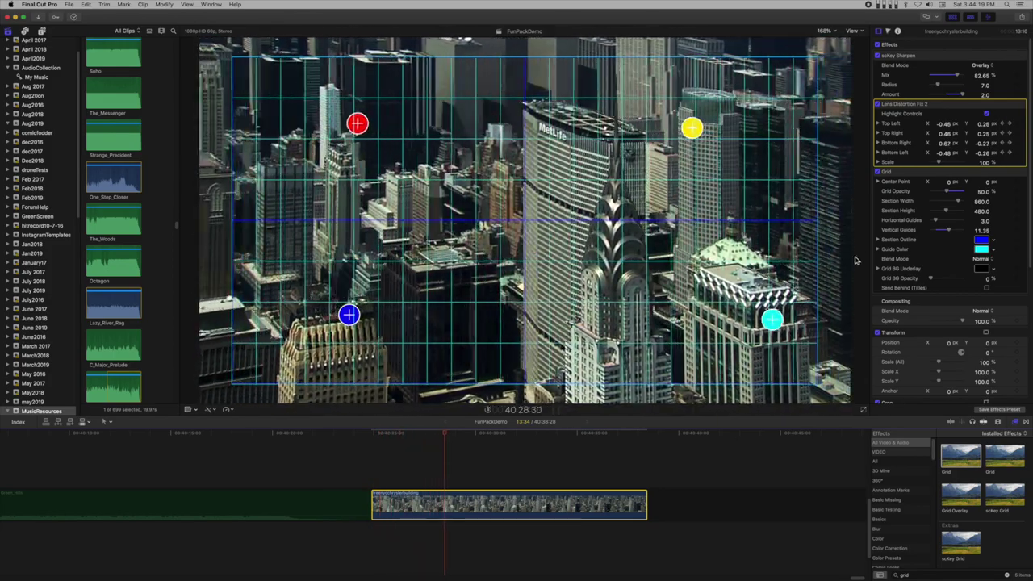
pyautogui.click(878, 172)
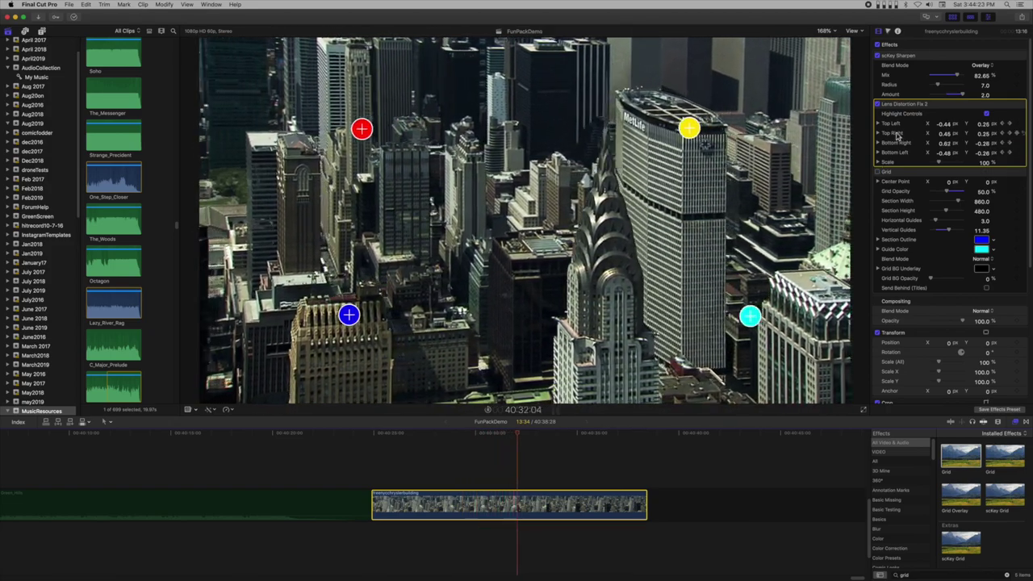
pyautogui.click(986, 115)
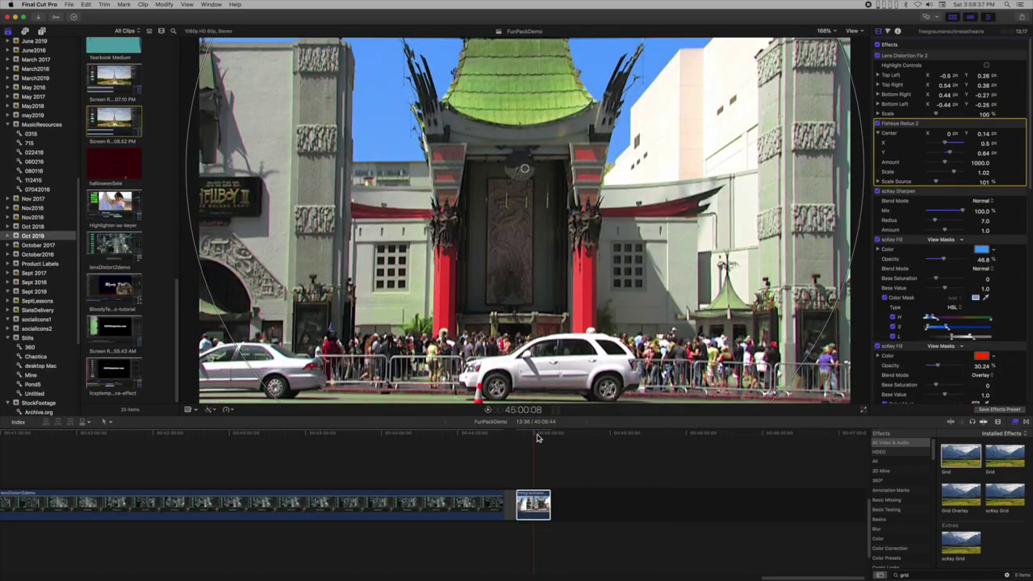
# On the theatre clip, move the Fisheye Redux 2 centre lower, reduce Amount to about 514, and shrink the radius.
pyautogui.moveTo(537, 440); pyautogui.dragTo(534, 443)
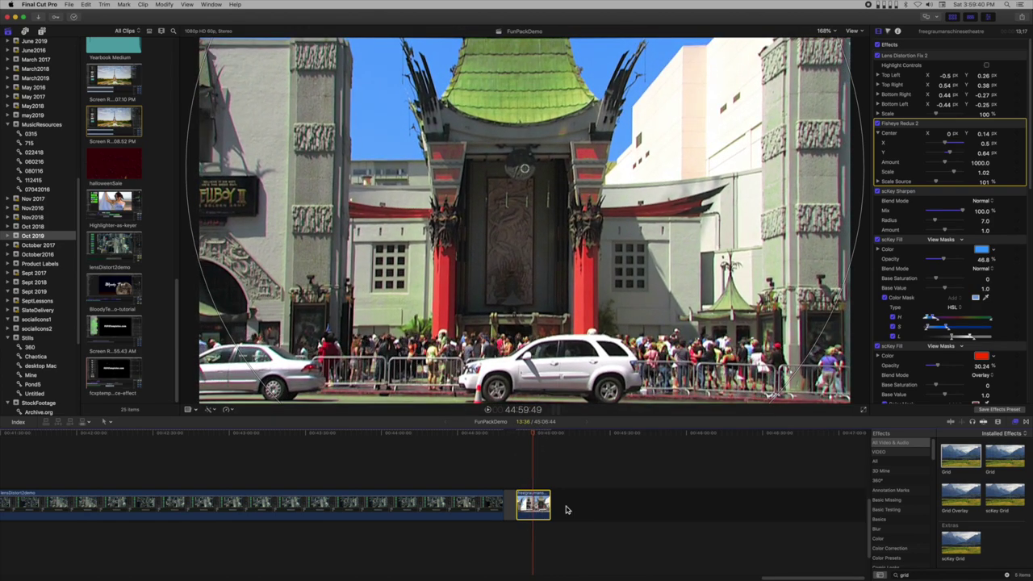
pyautogui.click(926, 125)
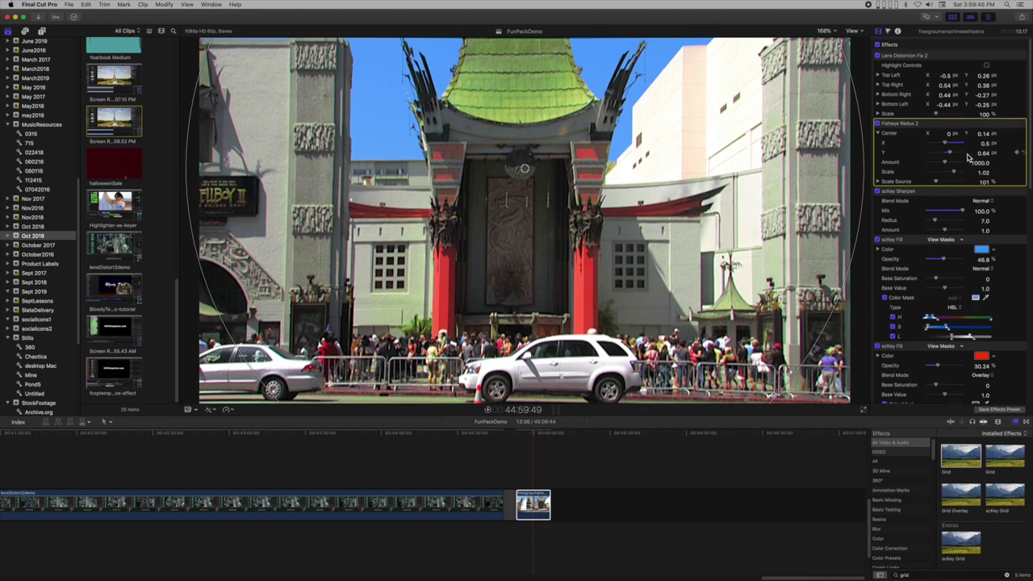
pyautogui.moveTo(525, 172); pyautogui.dragTo(524, 114)
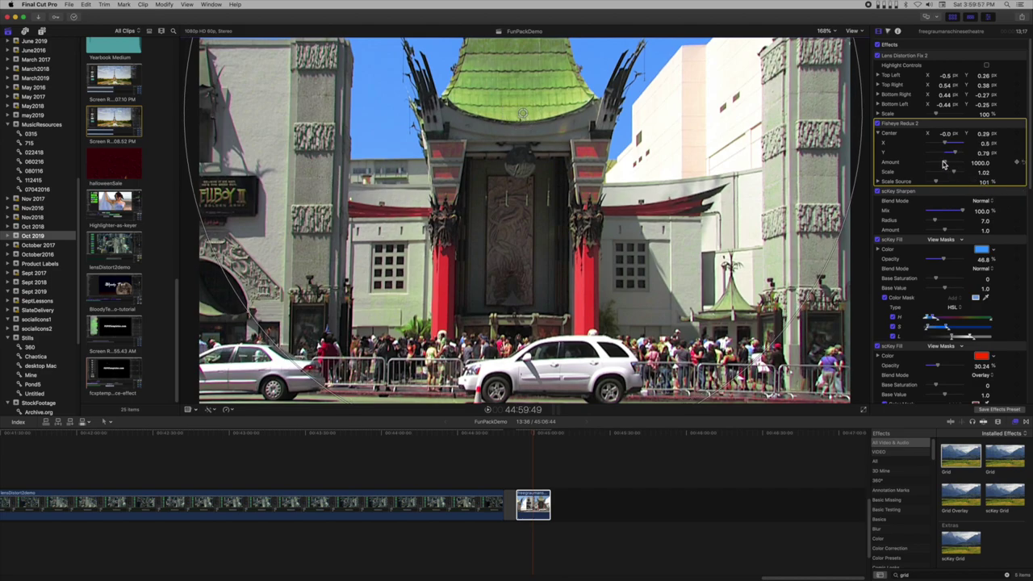
pyautogui.moveTo(943, 164); pyautogui.dragTo(937, 164)
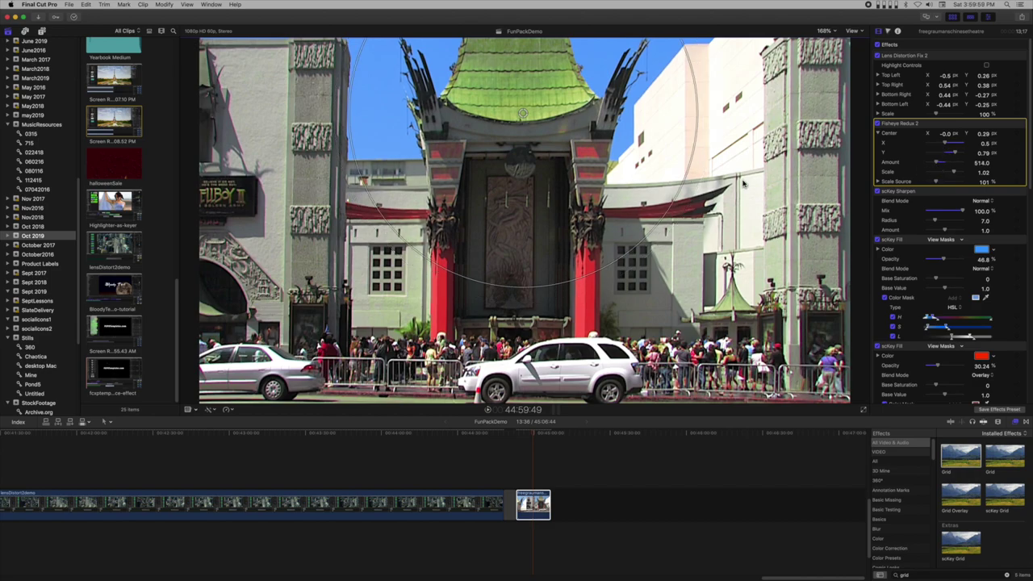
pyautogui.moveTo(686, 186); pyautogui.dragTo(639, 196)
# Move the fisheye centre onto the right facade and raise Scale to 1.57.
pyautogui.moveTo(524, 117); pyautogui.dragTo(638, 228)
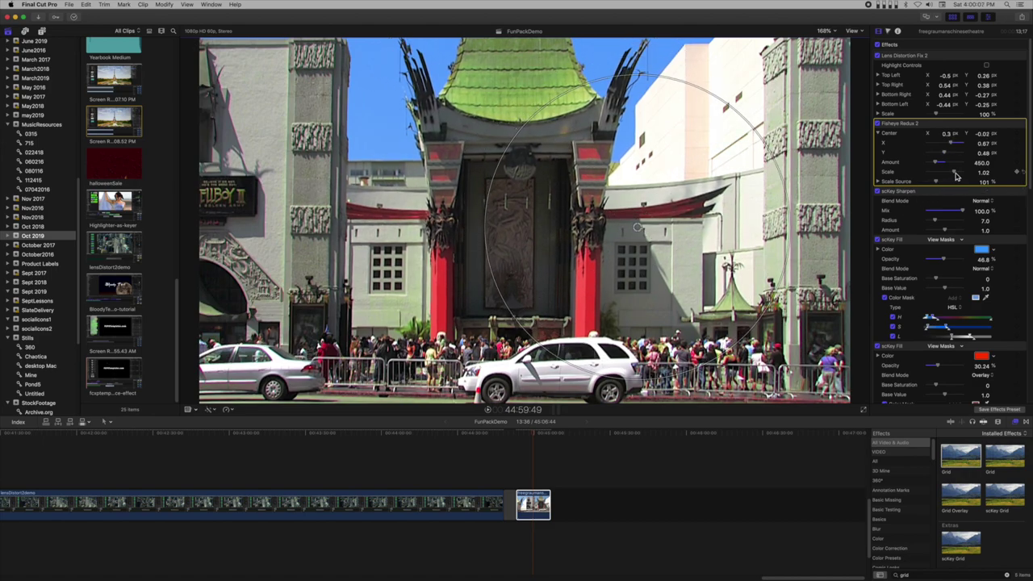
pyautogui.moveTo(957, 175); pyautogui.dragTo(986, 174)
pyautogui.moveTo(639, 229); pyautogui.dragTo(765, 136)
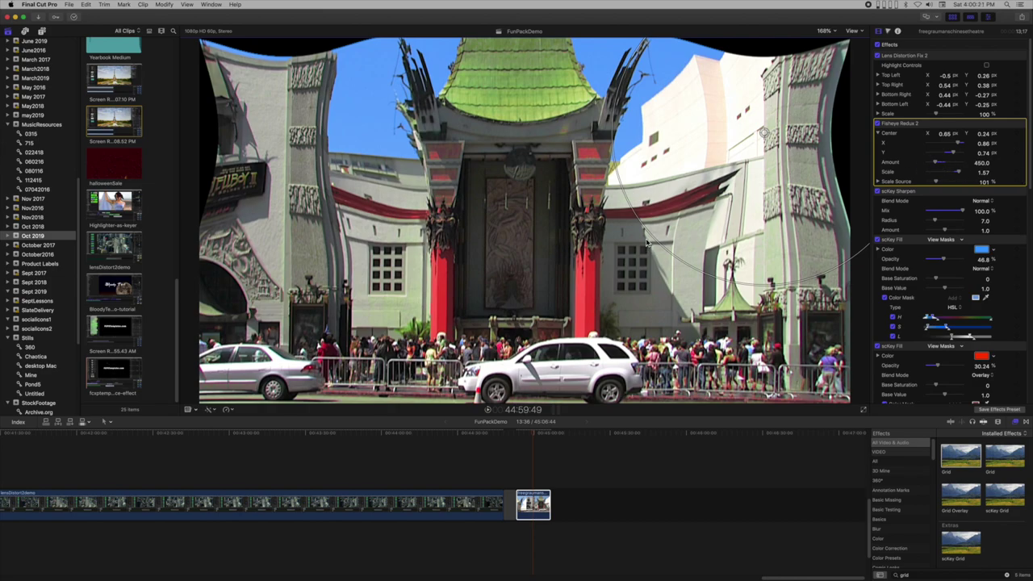
# Raise the fisheye Amount, move the centre down and left, and make Scale negative.
pyautogui.moveTo(652, 234); pyautogui.dragTo(755, 224)
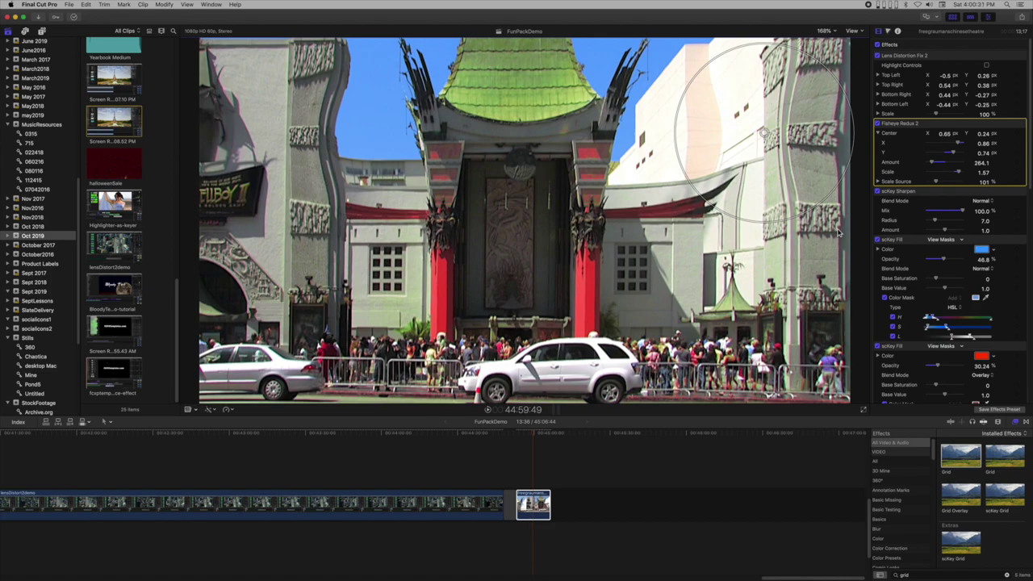
pyautogui.moveTo(765, 133); pyautogui.dragTo(735, 211)
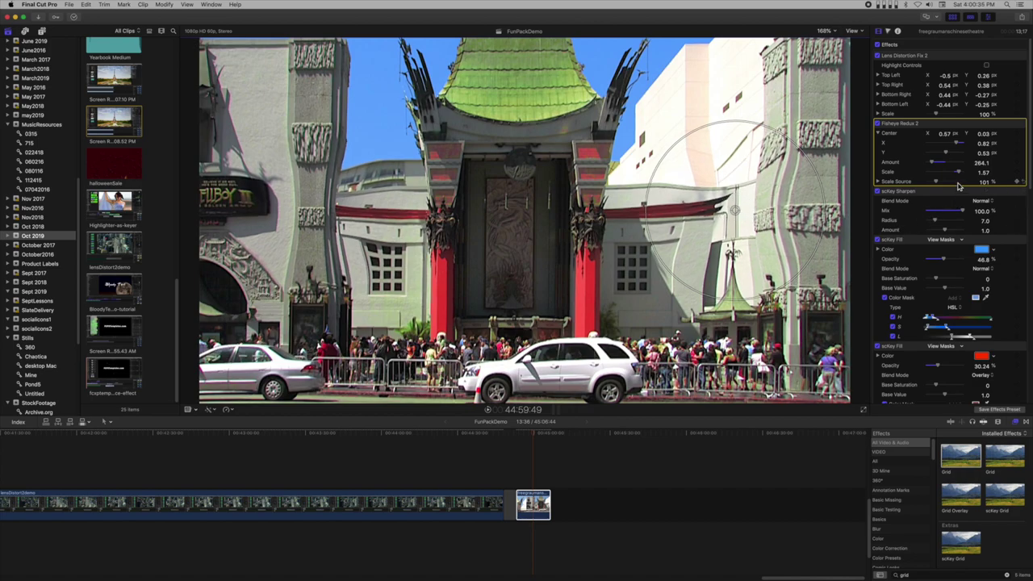
pyautogui.moveTo(960, 175); pyautogui.dragTo(942, 176)
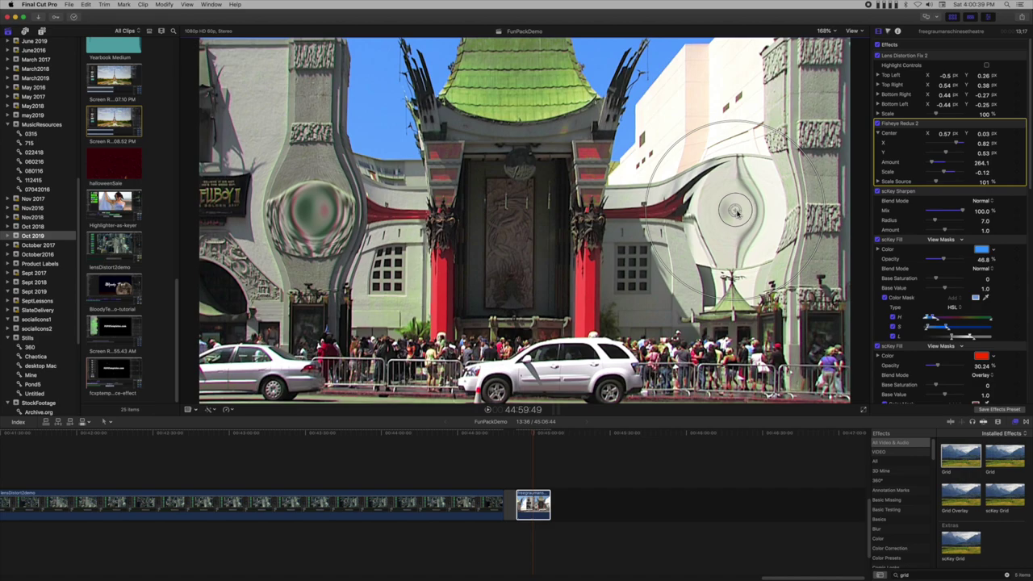
# Centre the distortion on the facade with Amount 610.7 and Scale 1.93.
pyautogui.moveTo(736, 212); pyautogui.dragTo(622, 198)
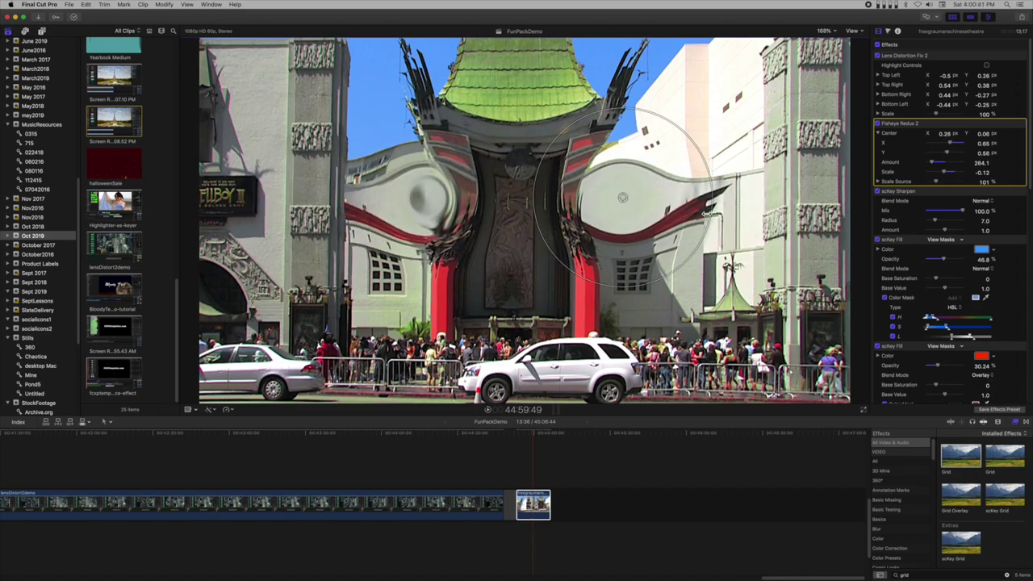
pyautogui.moveTo(675, 231); pyautogui.dragTo(732, 179)
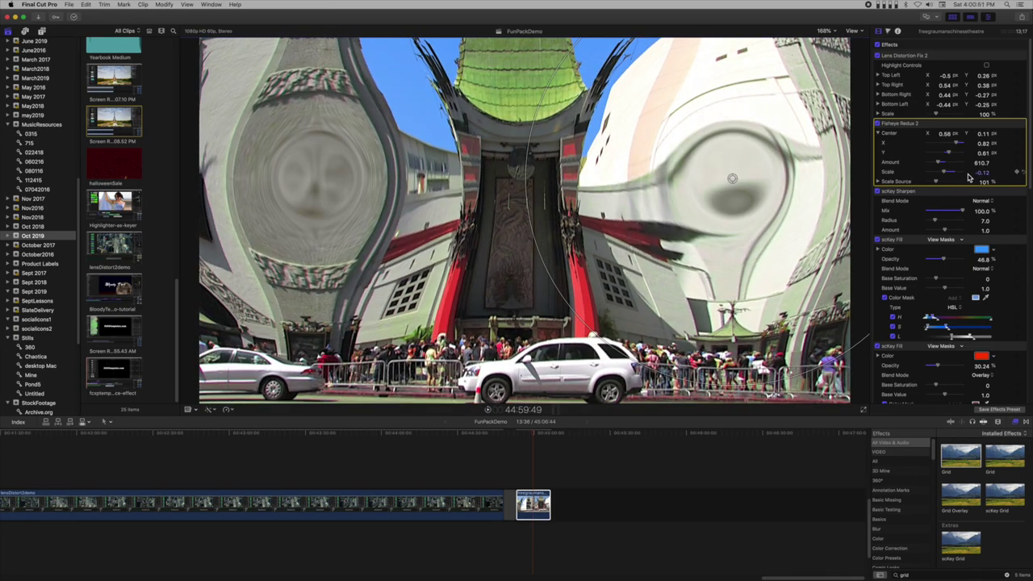
pyautogui.moveTo(947, 174); pyautogui.dragTo(965, 174)
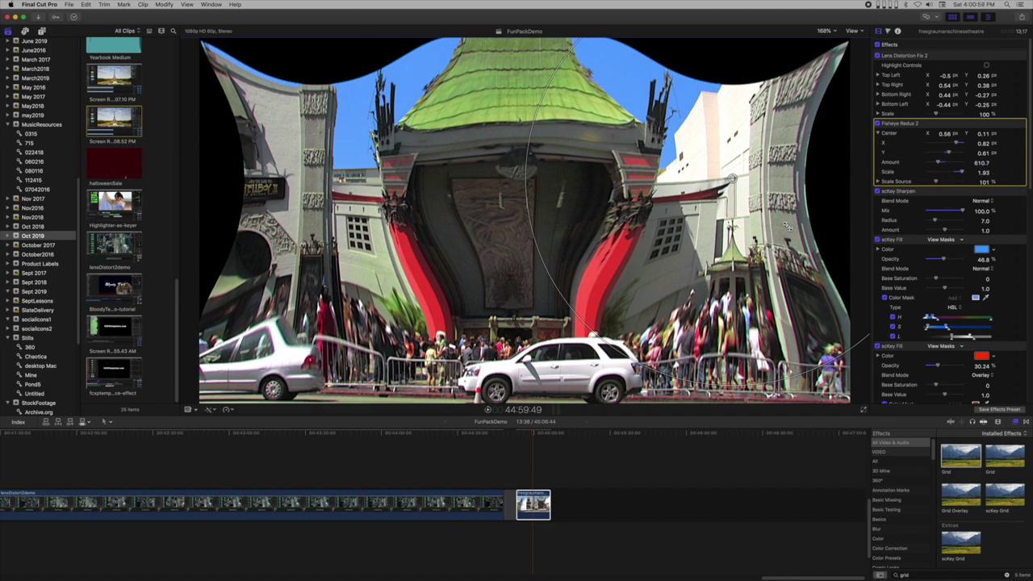
# Lower the Fisheye Redux 2 Scale to 1.02 and shift its centre slightly down-left, straightening the theatre facade.
pyautogui.moveTo(732, 181); pyautogui.dragTo(520, 213)
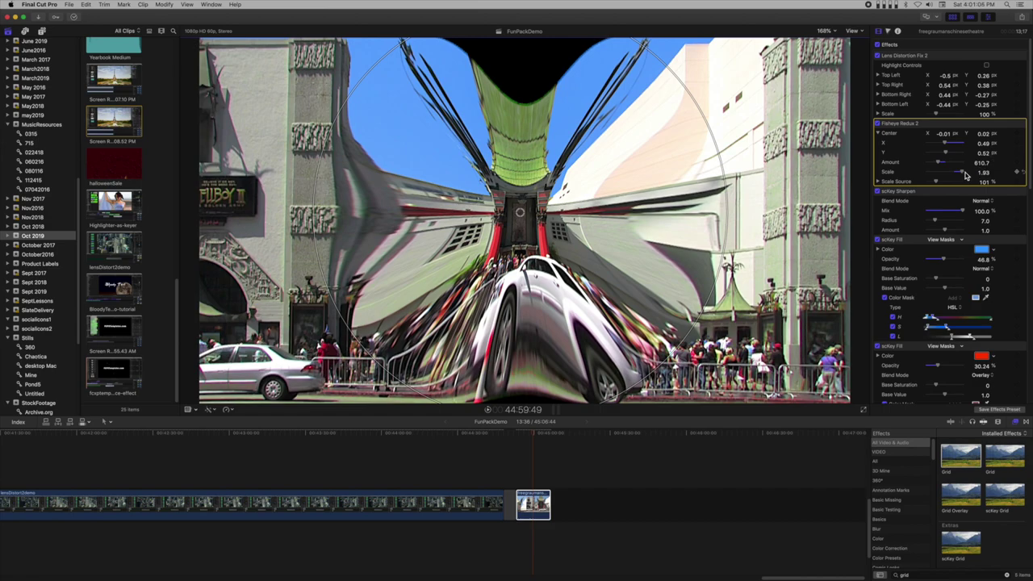
pyautogui.moveTo(963, 175); pyautogui.dragTo(941, 184)
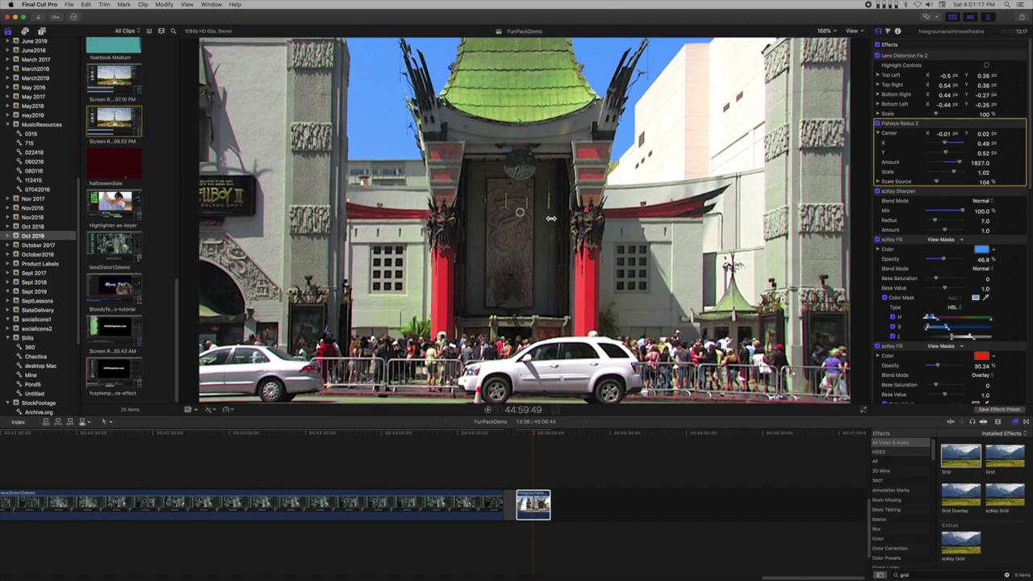
pyautogui.moveTo(520, 215); pyautogui.dragTo(510, 235)
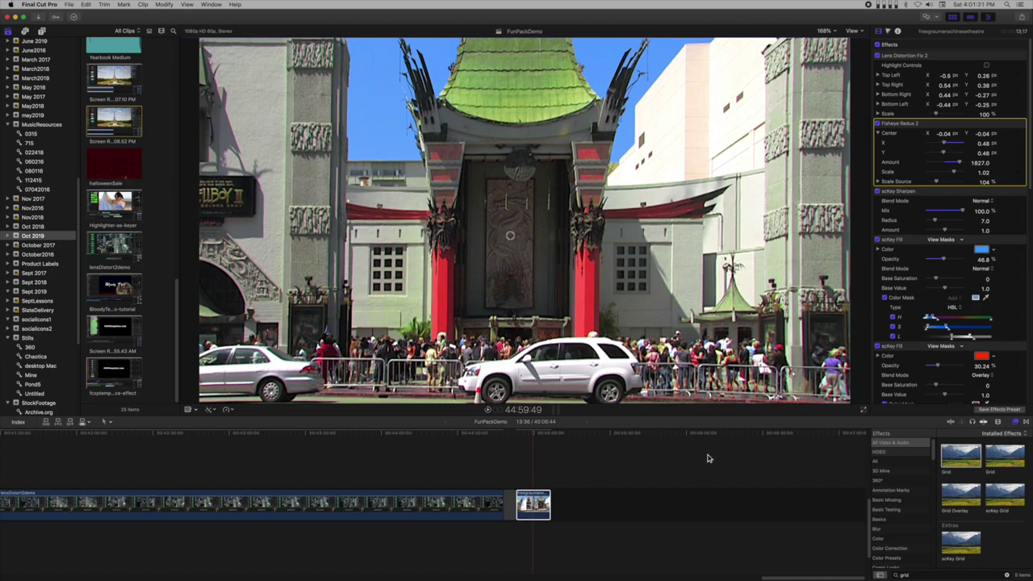